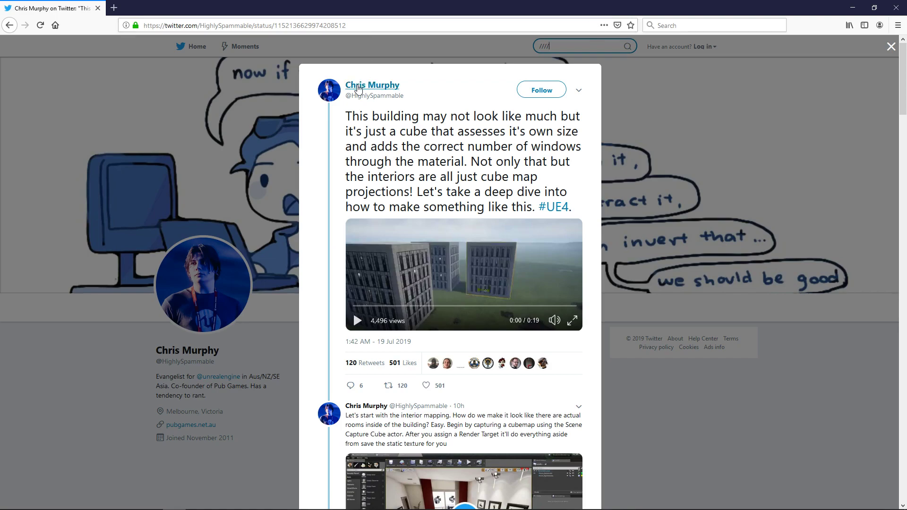
- Watch the procedural building video in the post and read through the rest of the thread
mouse_move(358, 89)
left_click(357, 321)
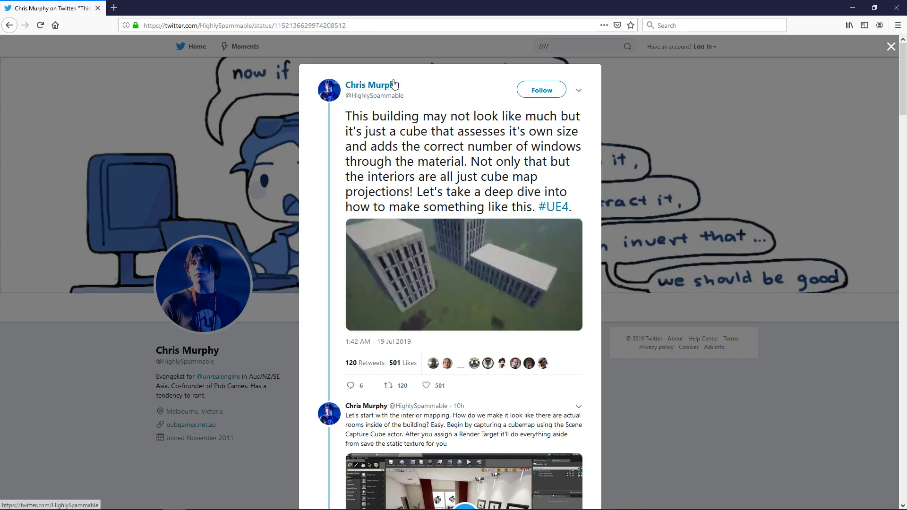
left_click_drag(904, 62, 892, 383)
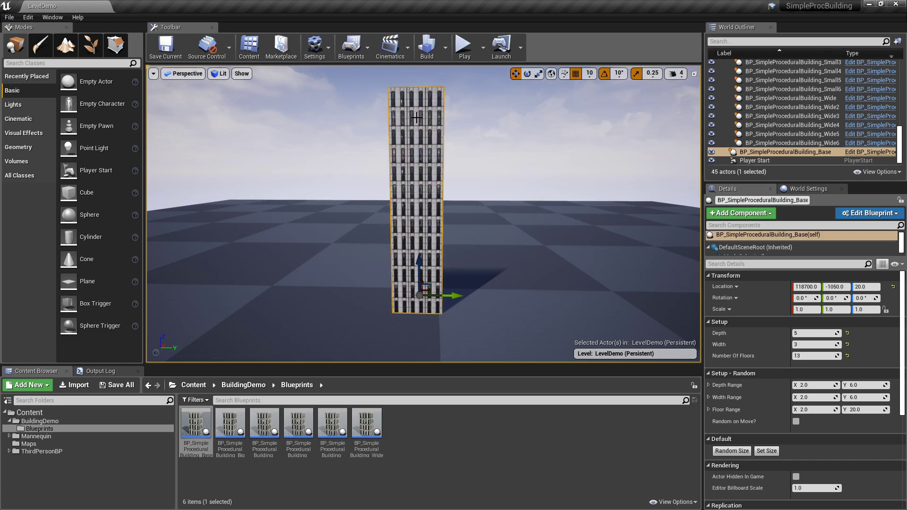
- Display the building blueprints stored in the Blueprints folder under BuildingDemo
left_click(45, 422)
left_click(40, 428)
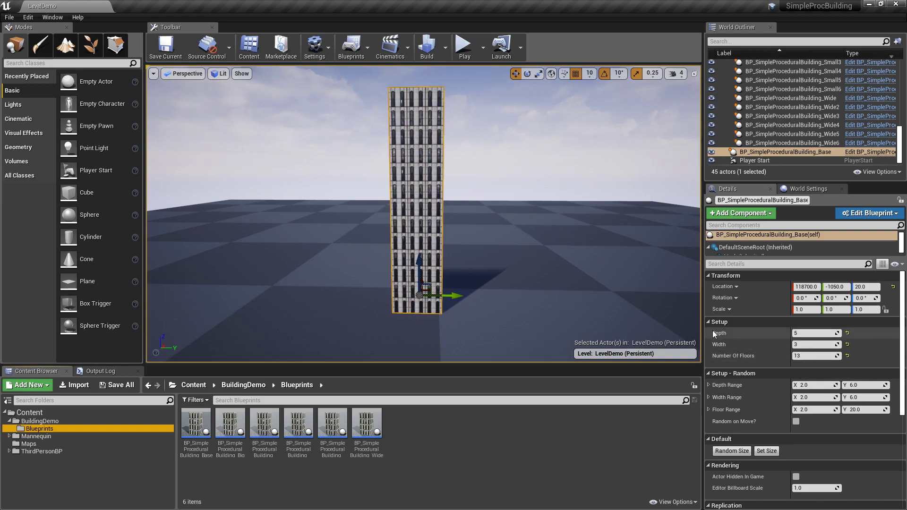
- Set the selected base building's depth and width both to 2
key("w")
mouse_move(520, 210)
right_mouse_down()
mouse_move(498, 213)
mouse_move(519, 214)
right_mouse_up()
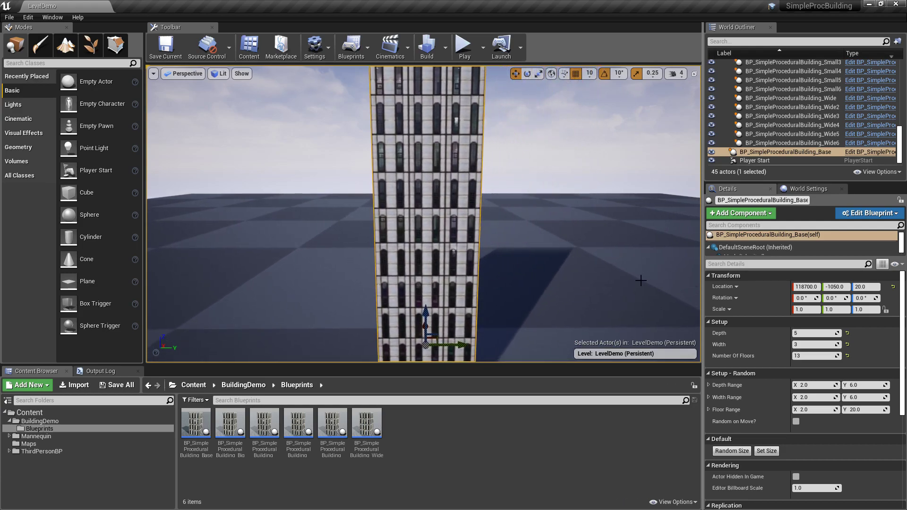
key("Return")
left_click(809, 347)
type("2")
key("Return")
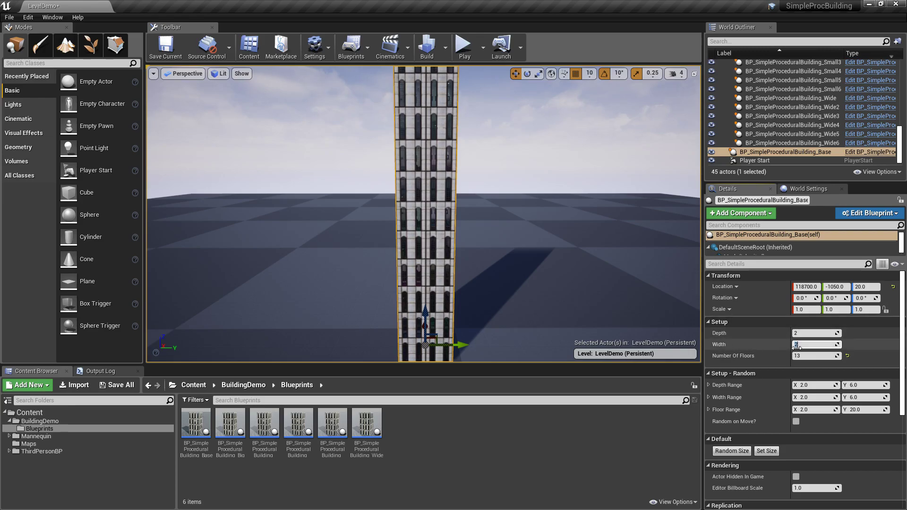
- Examine the narrow building's facade and window interiors up close from different sides
right_click_drag(519, 217, 658, 222)
key("a")
key("w")
key("s")
key("a")
key("w")
left_click_drag(510, 175, 442, 144)
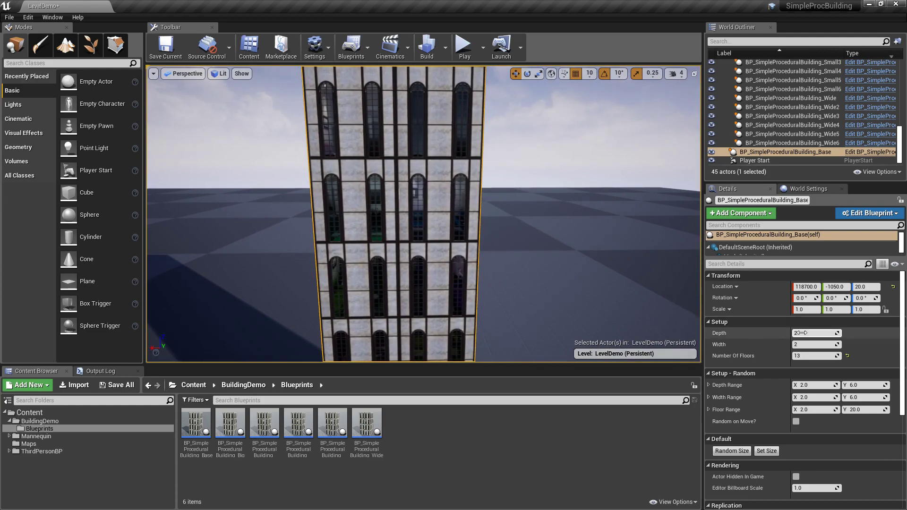
key("d")
right_click_drag(657, 264, 541, 274)
key("s")
- Set the building's number of floors to 2 and view the low block up close
left_click(816, 356)
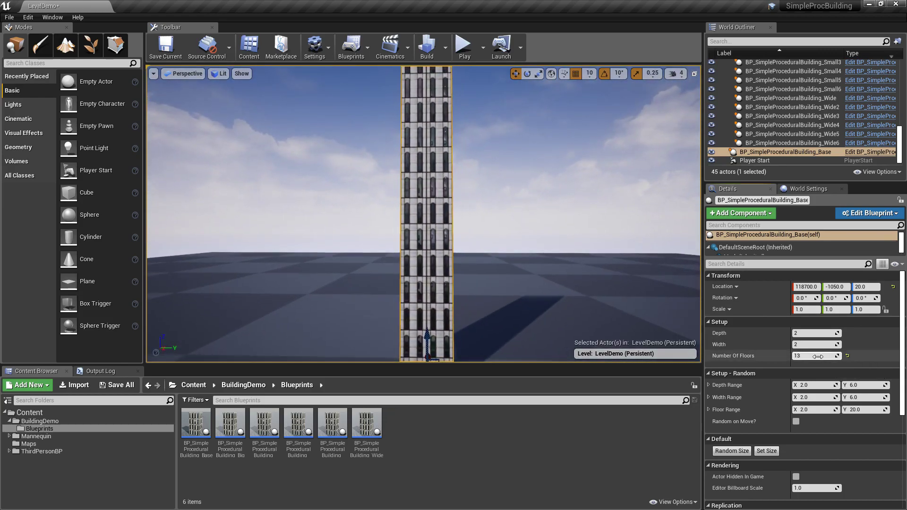
type("2")
key("w")
right_click_drag(433, 228, 437, 245)
key("q")
left_click_drag(433, 175, 433, 163)
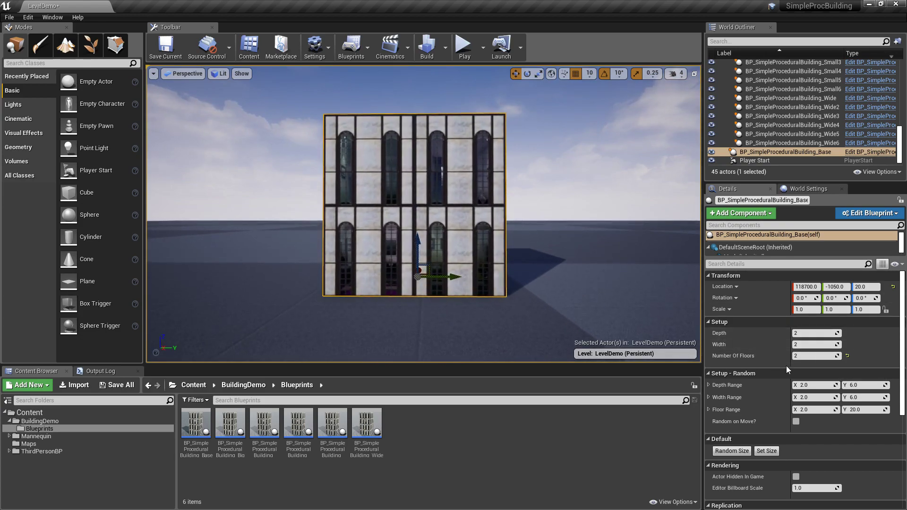
- Set the building's number of floors to 10 and view its full height
left_click(812, 355)
type("10")
key("Return")
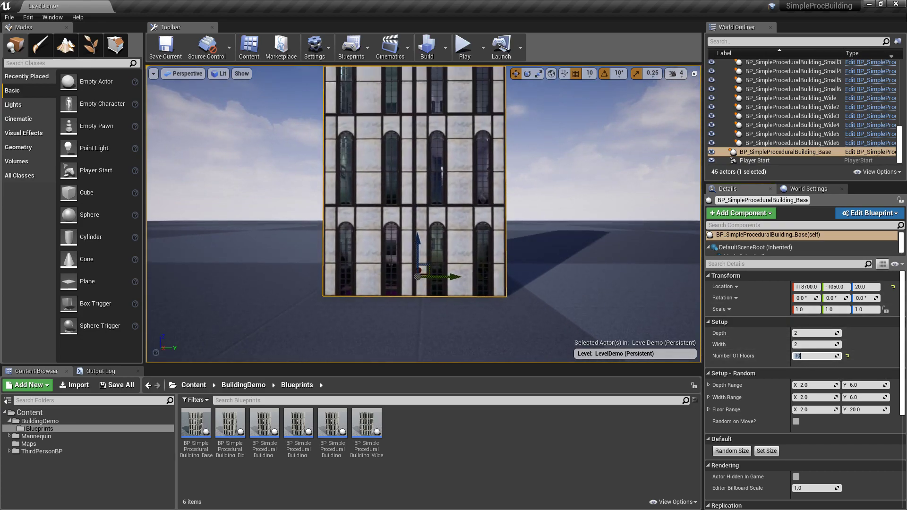
mouse_move(520, 212)
right_mouse_down()
mouse_move(548, 155)
mouse_move(515, 165)
mouse_move(511, 207)
right_mouse_up()
key("s")
key("e")
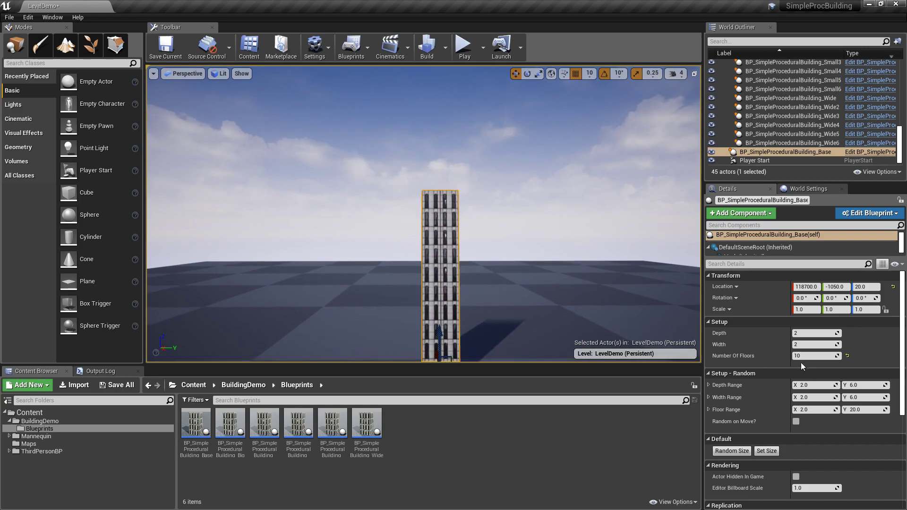
- Set the building's number of floors to 50 and look up along the tower
left_click(807, 354)
type("50")
key("Return")
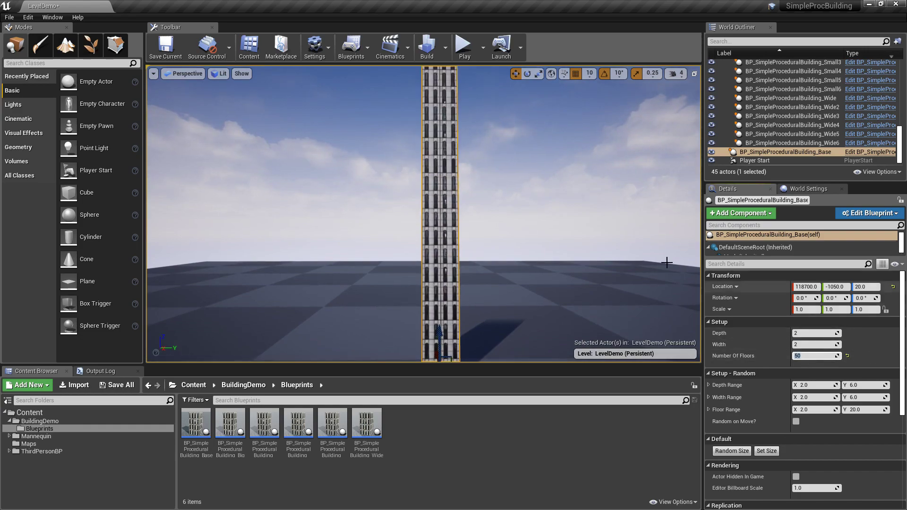
right_click_drag(426, 213, 425, 175)
right_click_drag(687, 236, 687, 289)
key("w")
- Set the building's number of floors to 10 and its width to 10
left_click(813, 357)
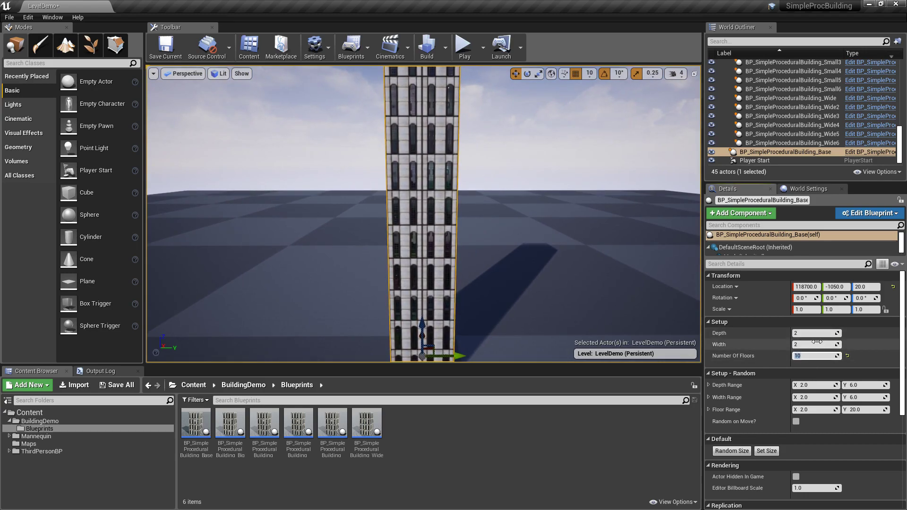
left_click(814, 347)
key("Return")
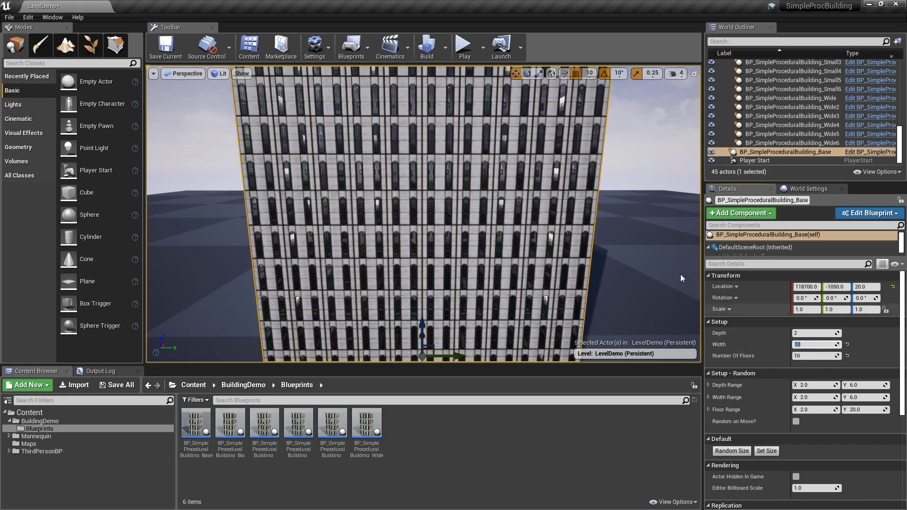
- Set the building's depth to 4 while viewing its narrow side
key("s")
right_click_drag(666, 270, 698, 261)
key("a")
key("w")
right_click_drag(632, 298, 644, 300)
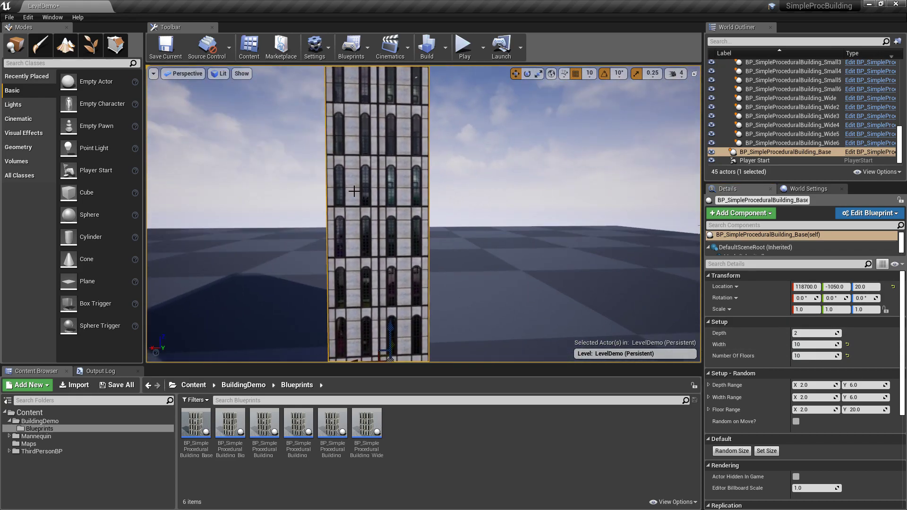
type("4")
key("Return")
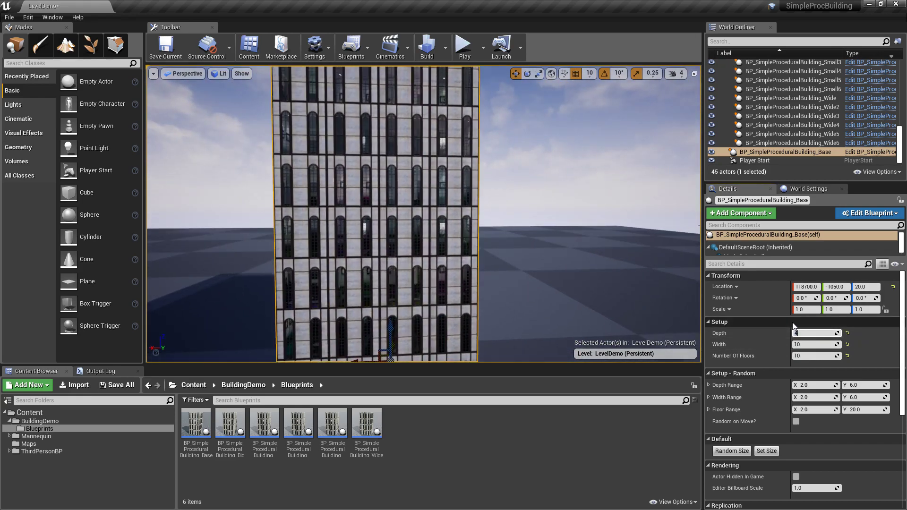
- Examine the resized building's window layout from its side around to its wide front
key("s")
key("d")
right_click_drag(543, 153, 316, 148)
key("w")
key("s")
key("d")
key("w")
key("d")
key("s")
key("w")
key("d")
left_click_drag(543, 152, 543, 152, "alt")
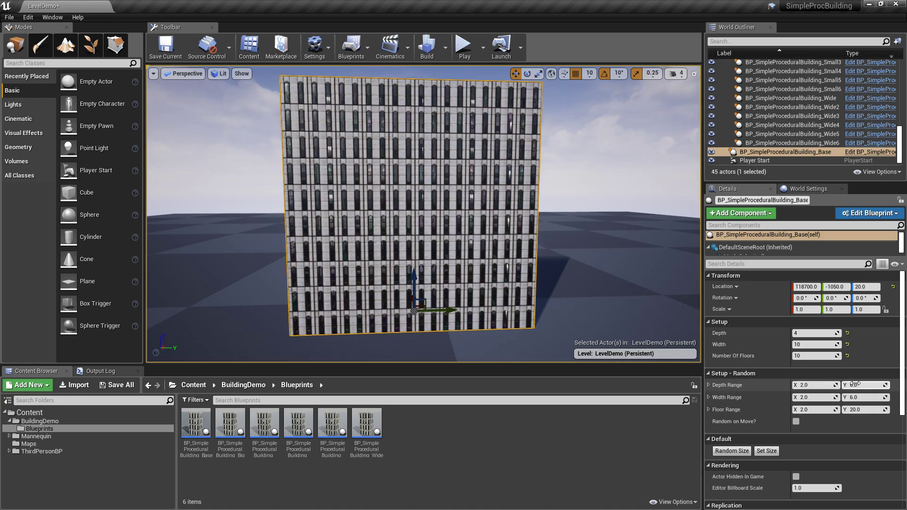
- Randomize the base building's size repeatedly with the Random Size event
left_click(732, 451)
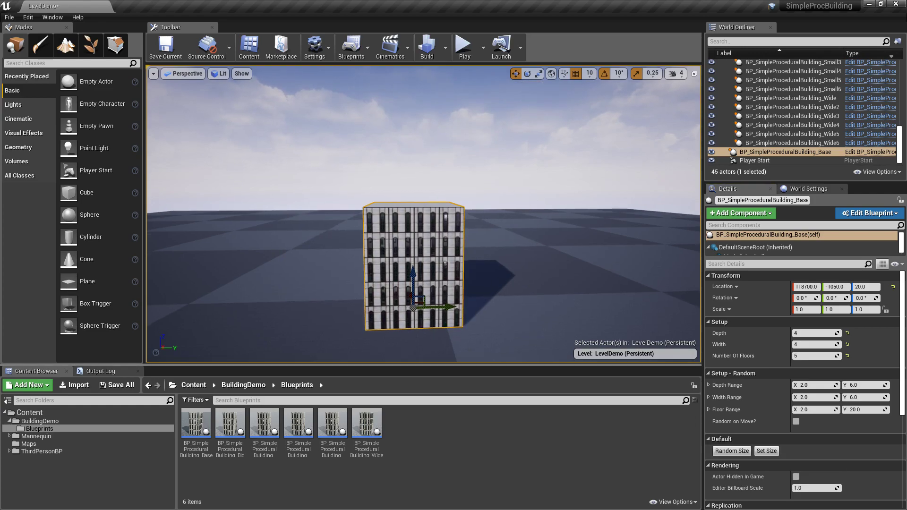
key("s")
right_click_drag(425, 217, 418, 203)
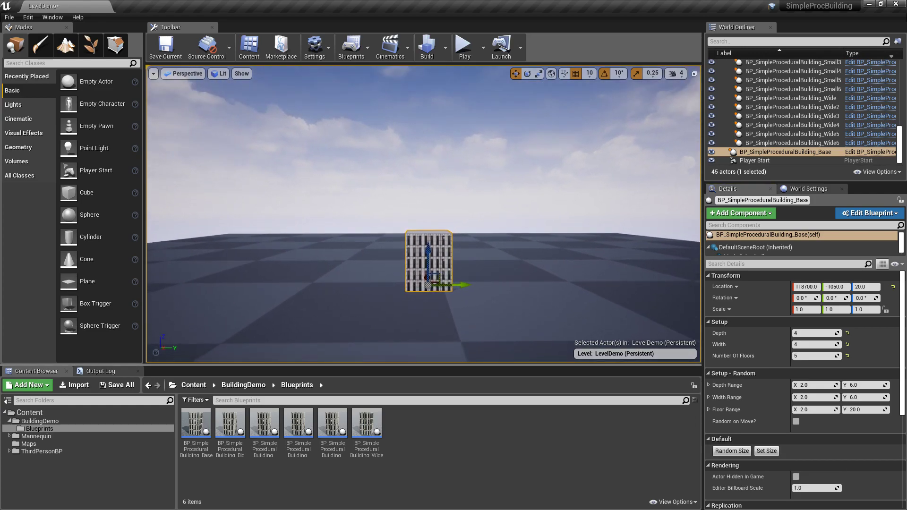
left_click(731, 451)
left_click(730, 451)
left_click(731, 451)
left_click(731, 451)
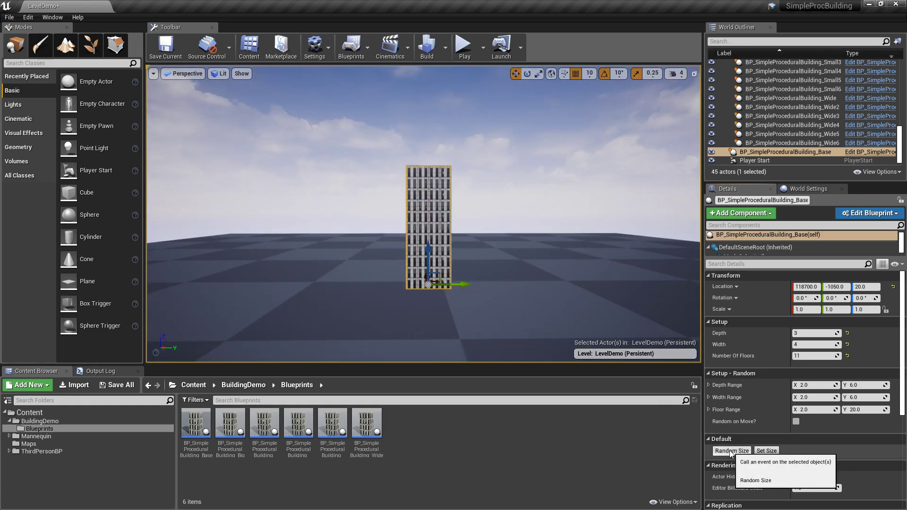
left_click(731, 451)
left_click(730, 451)
left_click(730, 451)
left_click(730, 451)
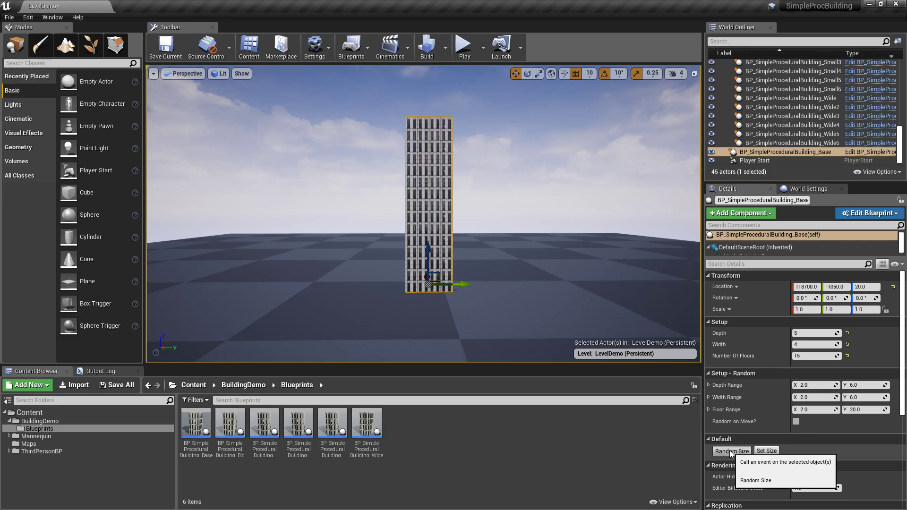
left_click(730, 451)
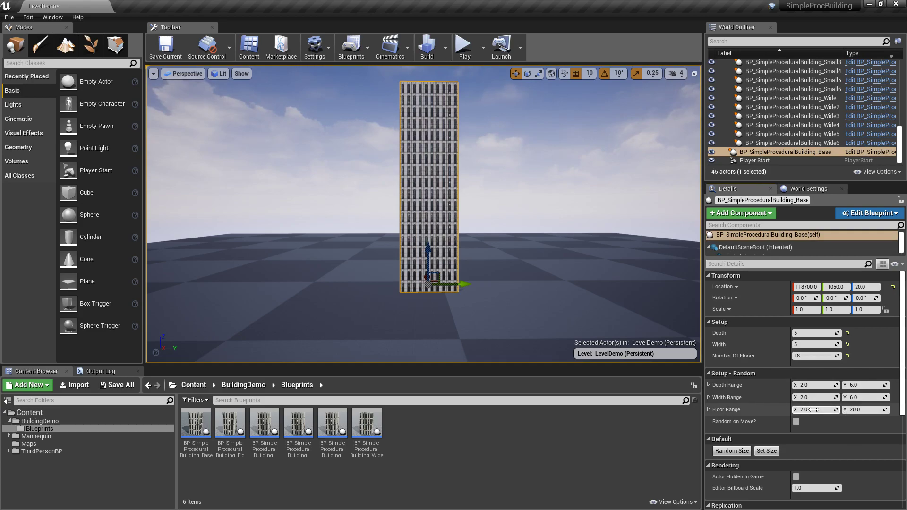
- Set the building's random floor range to 20–100 and randomize its size
type("0")
key("Tab")
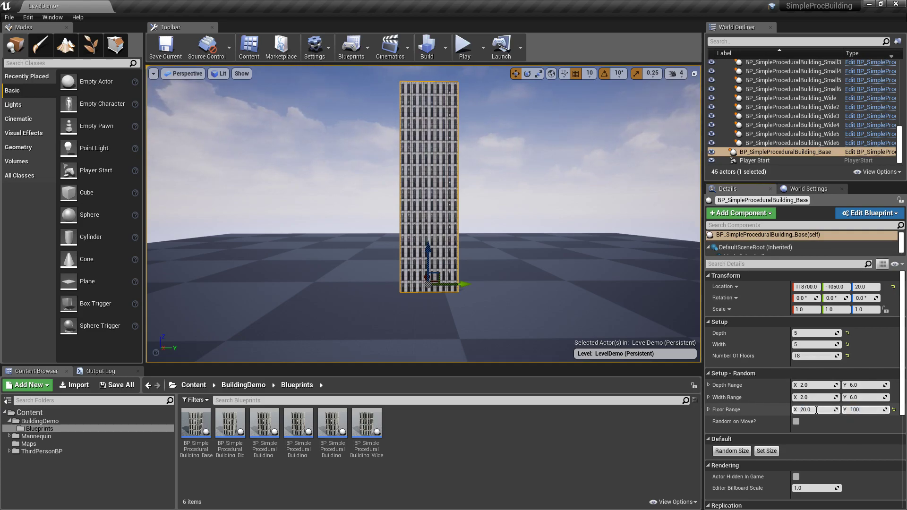
left_click(742, 452)
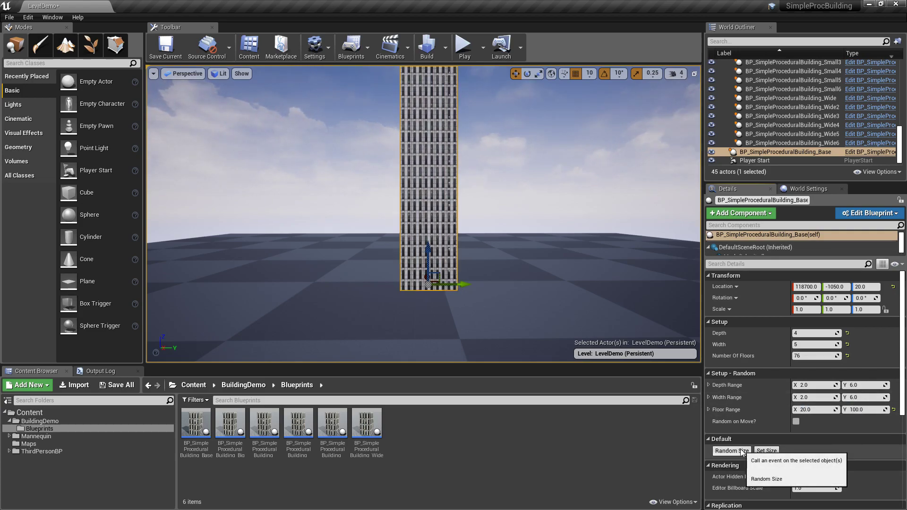
key("s")
mouse_move(516, 297)
right_mouse_down()
mouse_move(517, 255)
mouse_move(516, 282)
right_mouse_up()
key("s")
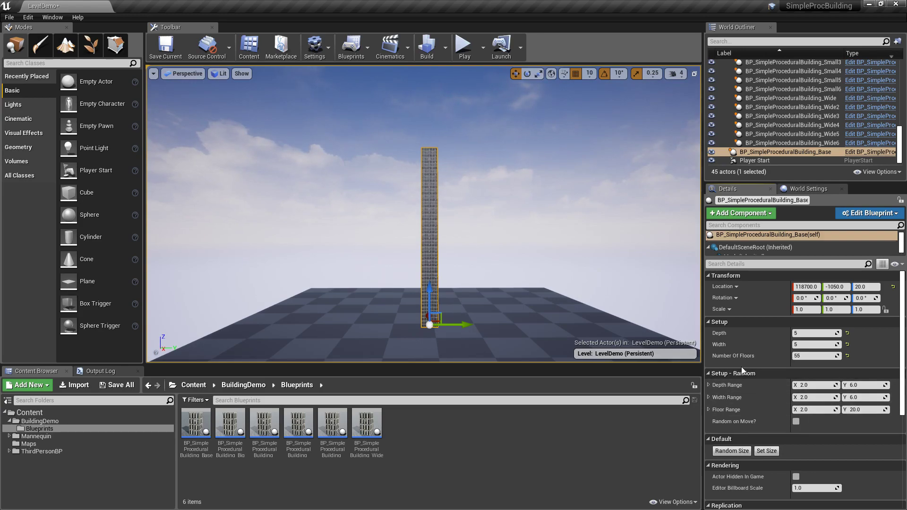
- Enable Random on Move for the building and move it along the Y axis to about 1340
left_click(796, 421)
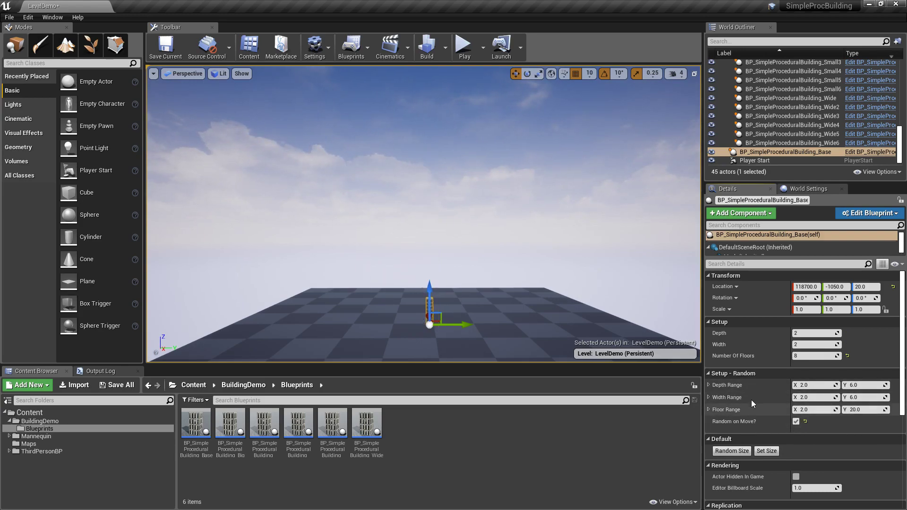
key("w")
right_click_drag(423, 214, 435, 246)
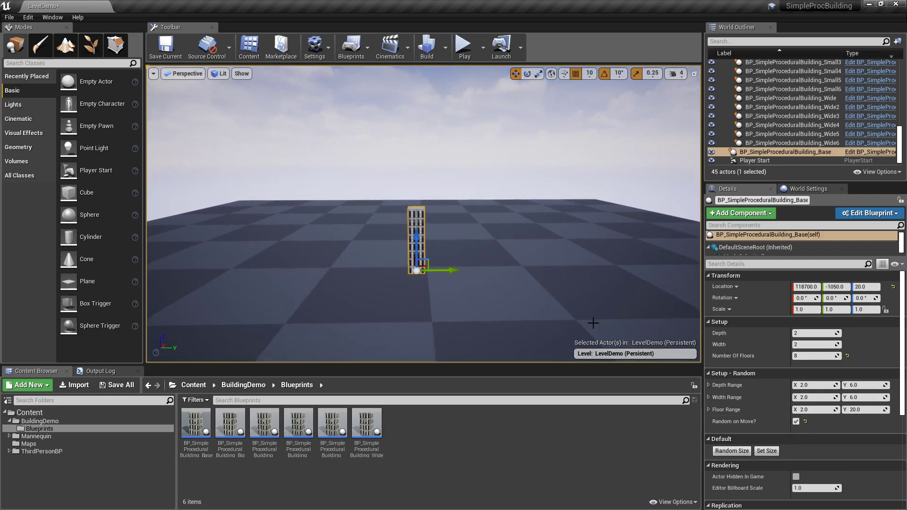
left_click_drag(452, 270, 474, 270)
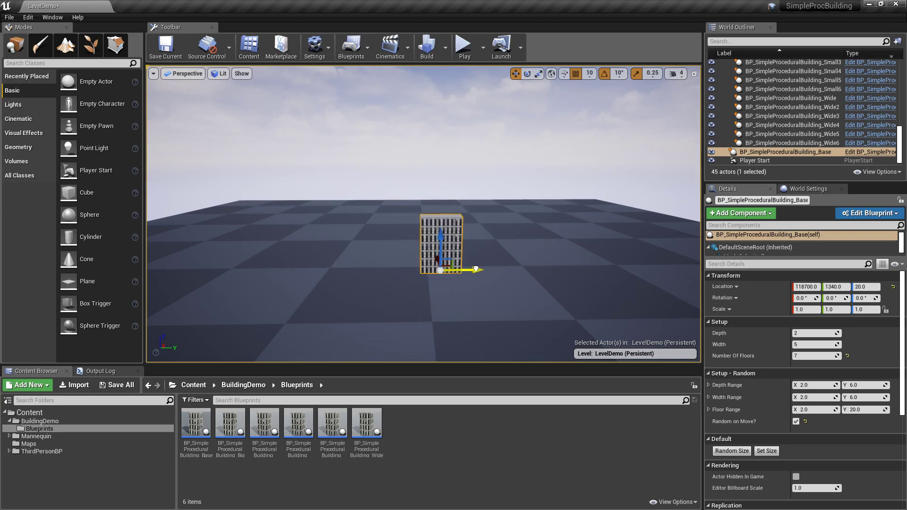
- Duplicate the building twice along the Y axis to place three buildings side by side
left_click_drag(481, 270, 568, 277, "alt")
mouse_move(568, 277)
right_mouse_down()
mouse_move(562, 321)
mouse_move(565, 293)
mouse_move(579, 291)
right_mouse_up()
key("d")
key("s")
- Select all three buildings and duplicate them along the Y axis to extend the row to six
left_click(400, 255)
left_click(435, 233, "ctrl")
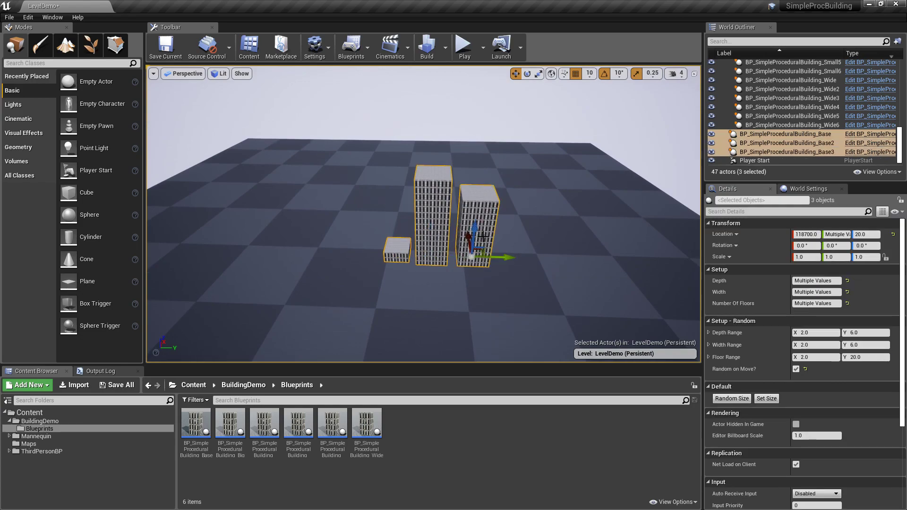
left_click_drag(512, 256, 607, 261, "alt")
right_click_drag(567, 255, 591, 279)
key("a")
key("d")
- Select the whole row of six buildings and duplicate it four times along the X axis
left_click(480, 209, "ctrl")
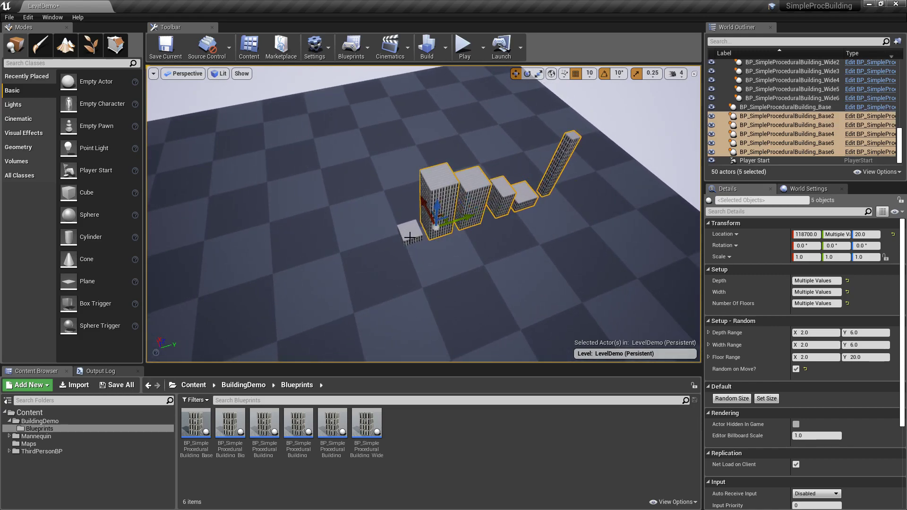
key("a")
right_click_drag(415, 235, 505, 264)
left_click_drag(415, 235, 398, 232)
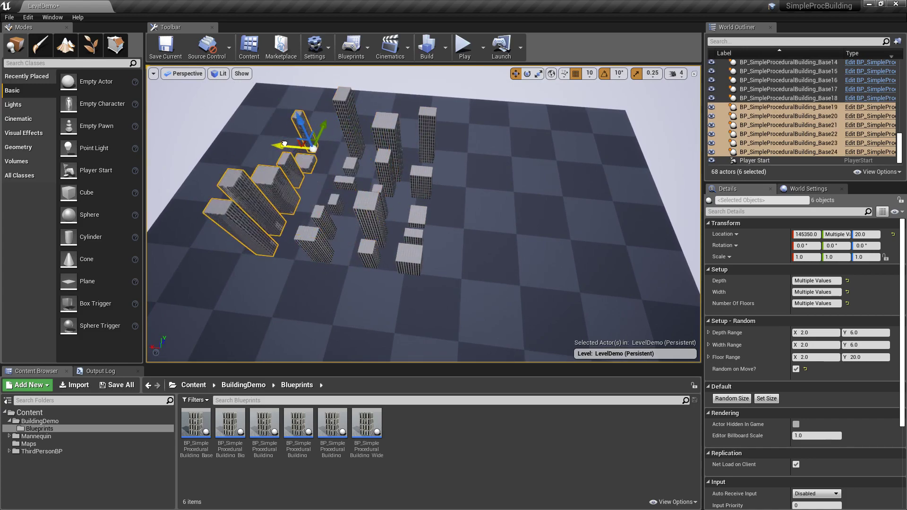
mouse_move(417, 191)
right_mouse_down()
mouse_move(331, 193)
mouse_move(425, 192)
mouse_move(400, 189)
right_mouse_up()
key("w")
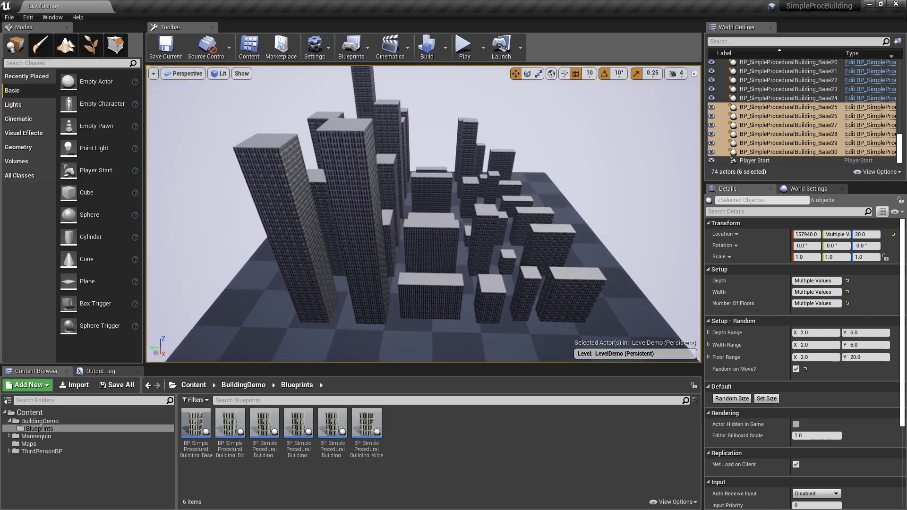
- Inspect the size settings of a tall tower in the prebuilt city and clear the selection
left_click(359, 187)
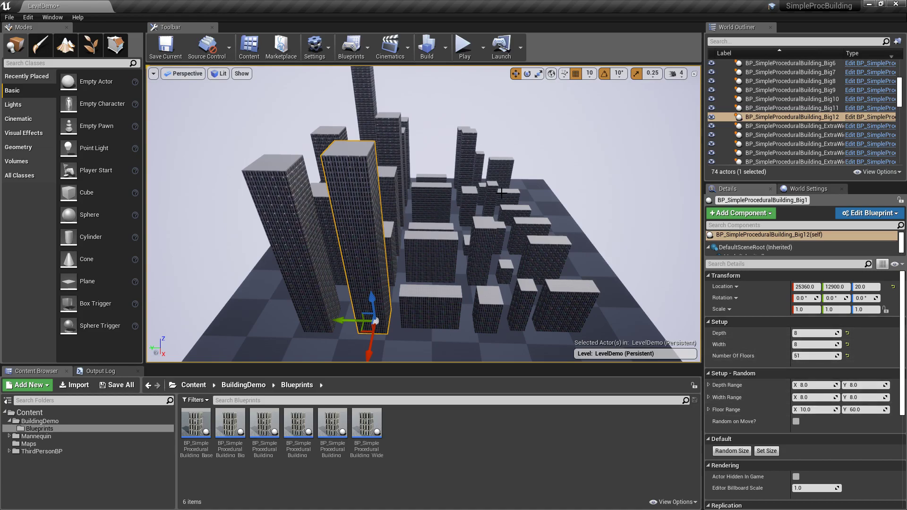
mouse_move(423, 214)
right_mouse_down()
mouse_move(378, 215)
mouse_move(425, 206)
right_mouse_up()
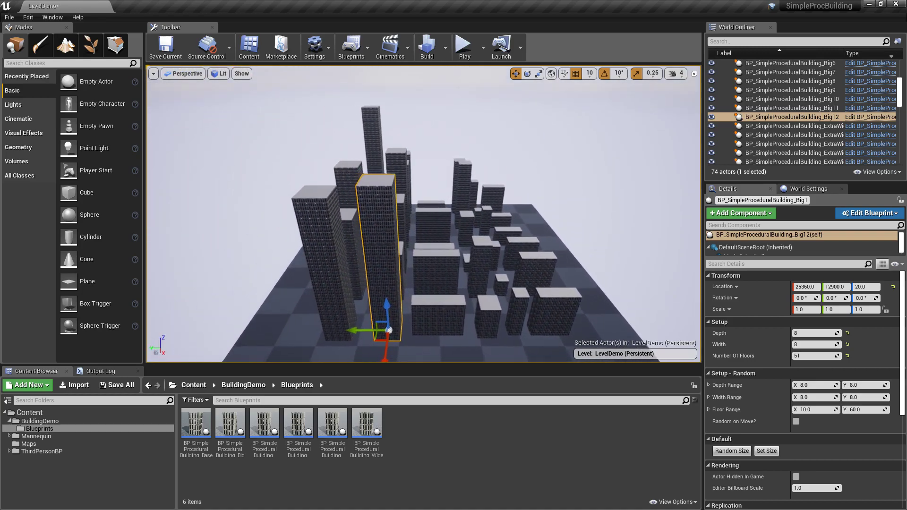
left_click(546, 176)
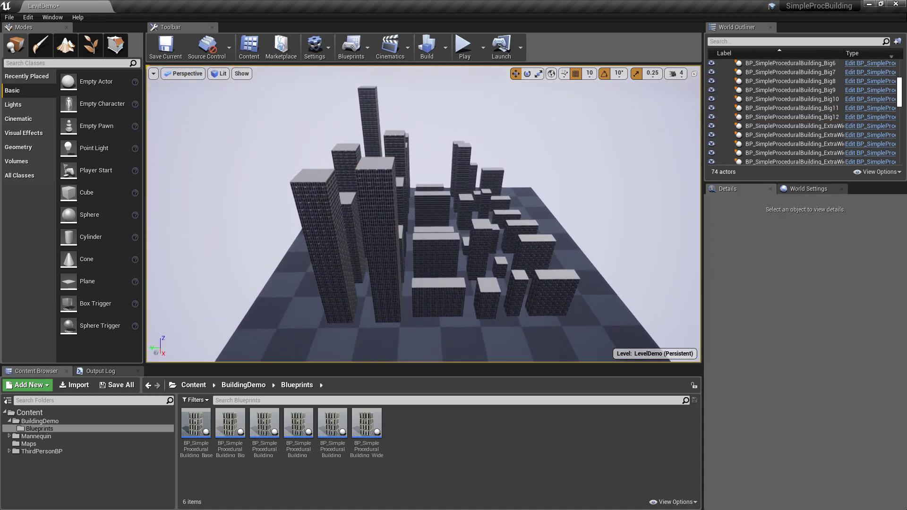
- Start a play session of the level in the viewport
left_click(463, 46)
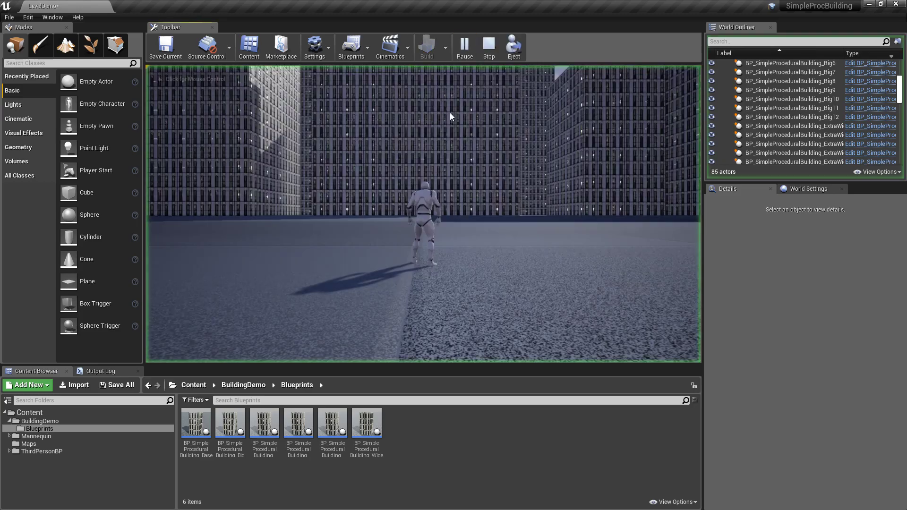
- Run and jump the character through the city and over its rooftops, end the play session and survey the buildings from farther back
key("w")
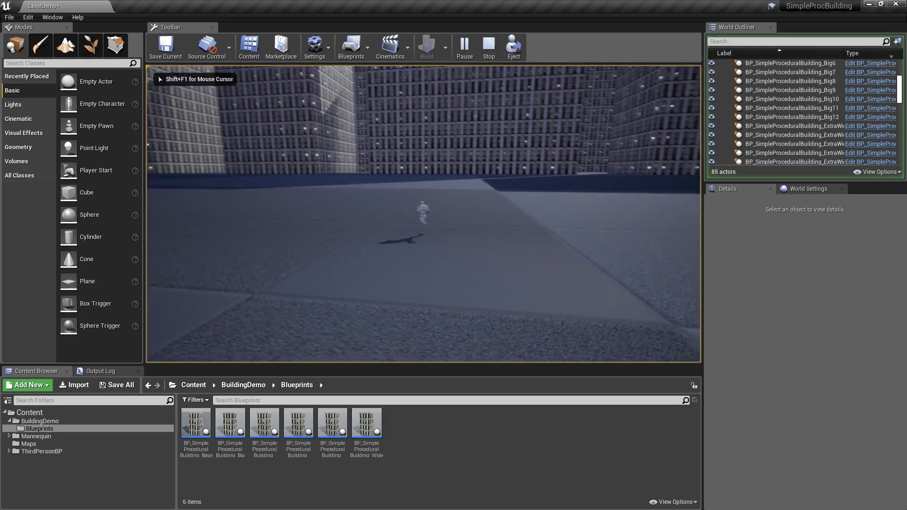
key("space")
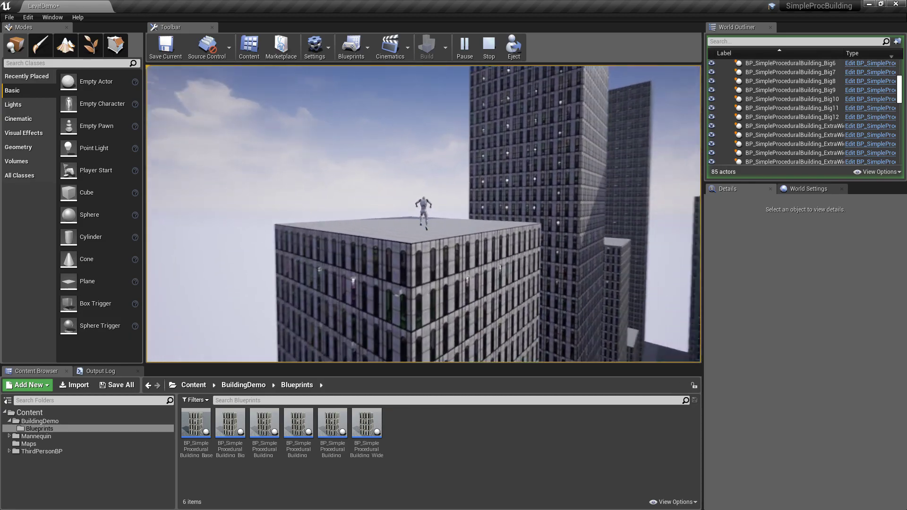
key("Escape")
key("s")
right_click_drag(423, 214, 425, 255)
key("s")
right_click_drag(468, 166, 479, 165)
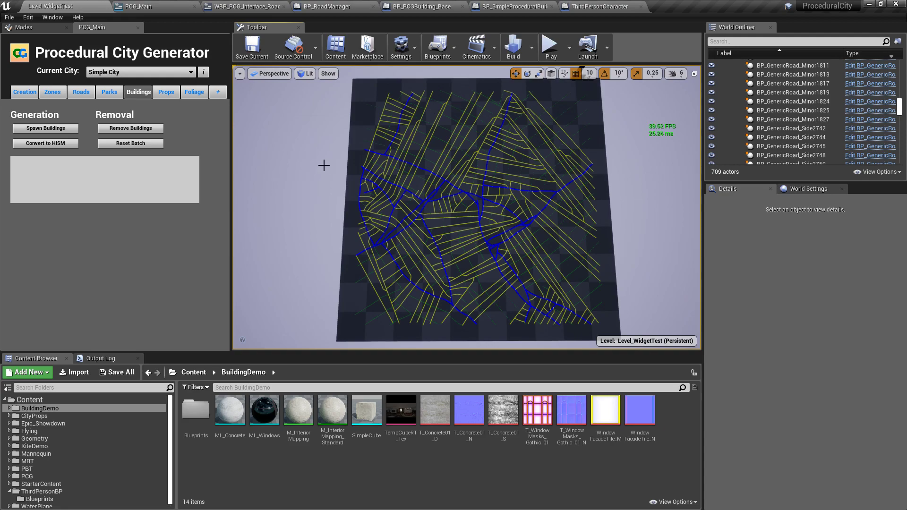
- Spawn buildings along the roads of Simple City with the Procedural City Generator, batch by batch until every batch is done
left_click(61, 131)
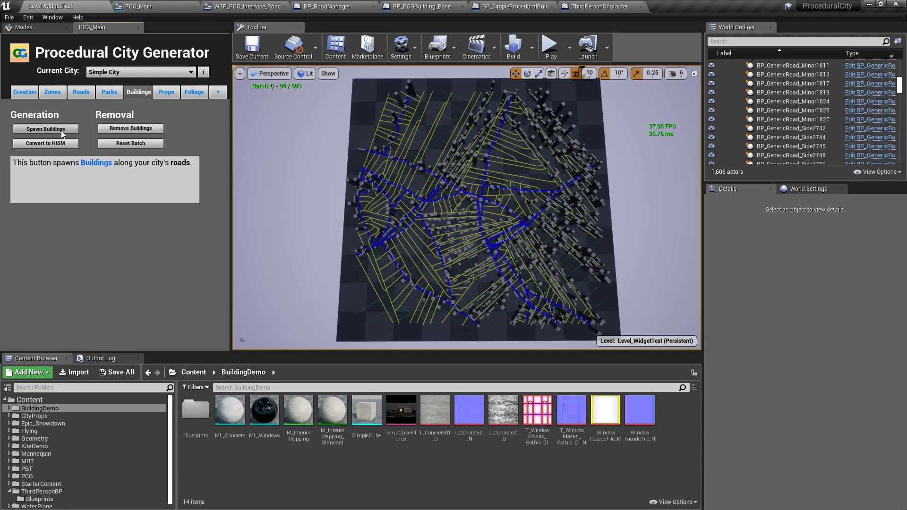
left_click(61, 129)
left_click(60, 128)
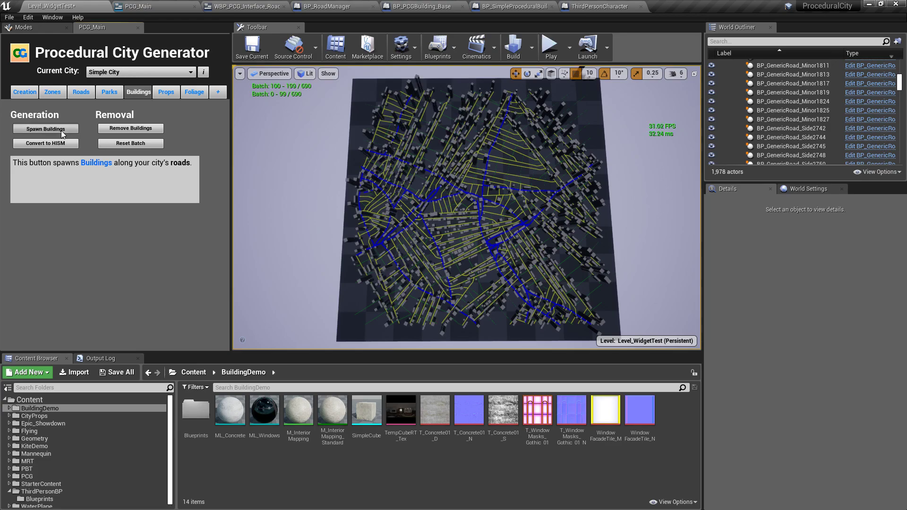
left_click(60, 129)
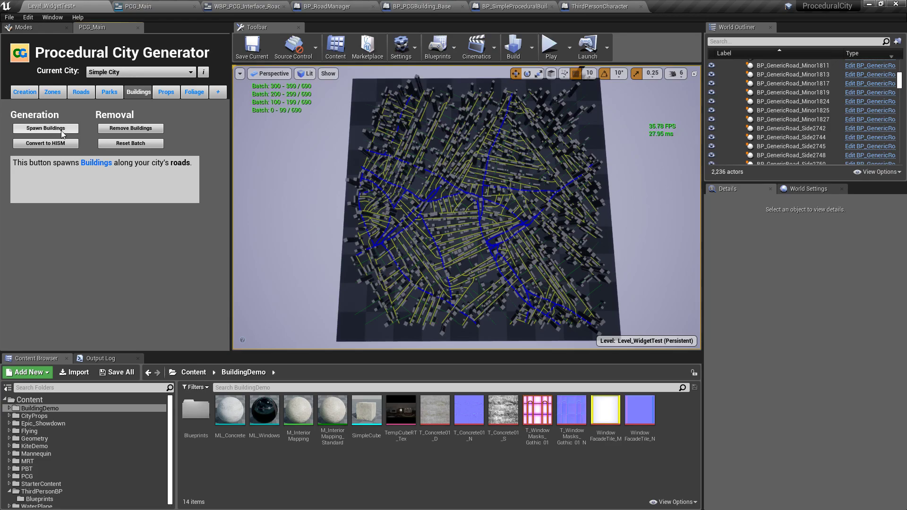
left_click(61, 130)
left_click(61, 131)
left_click(61, 130)
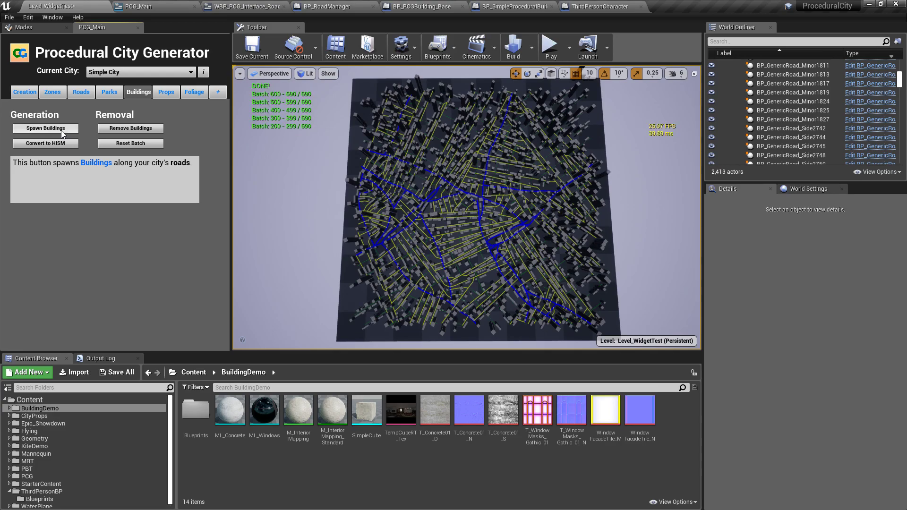
- Play-test the generated city from among its towers, moving the character forward above the roads and rooftops
right_click_drag(391, 138, 316, 82)
key("w")
right_click_drag(401, 107, 402, 108)
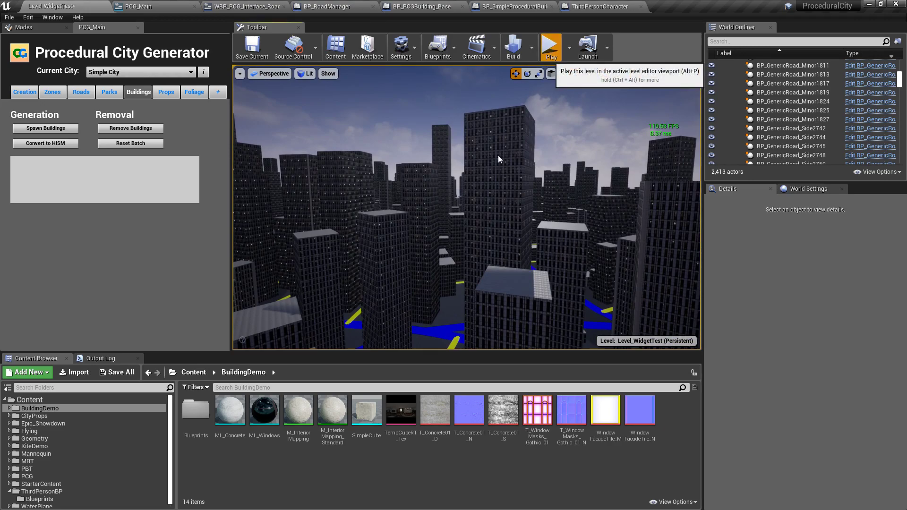
key("alt+p")
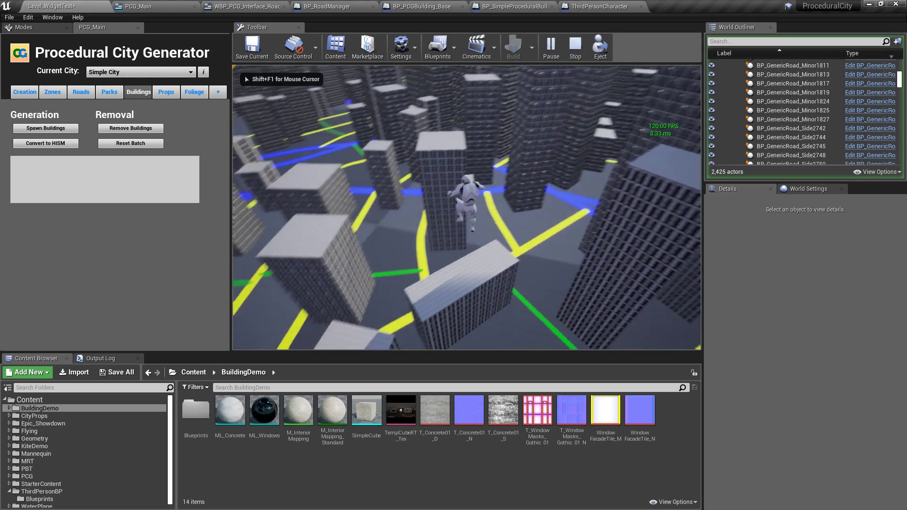
key("w")
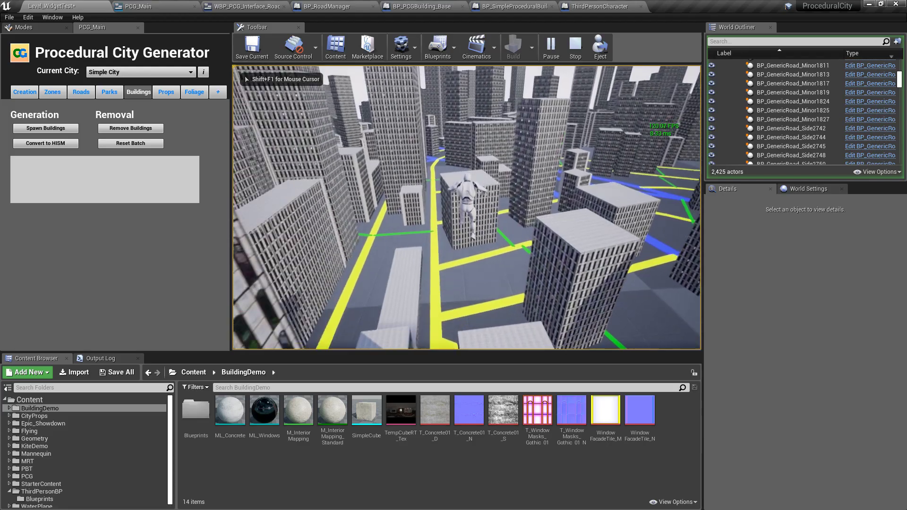
key("w")
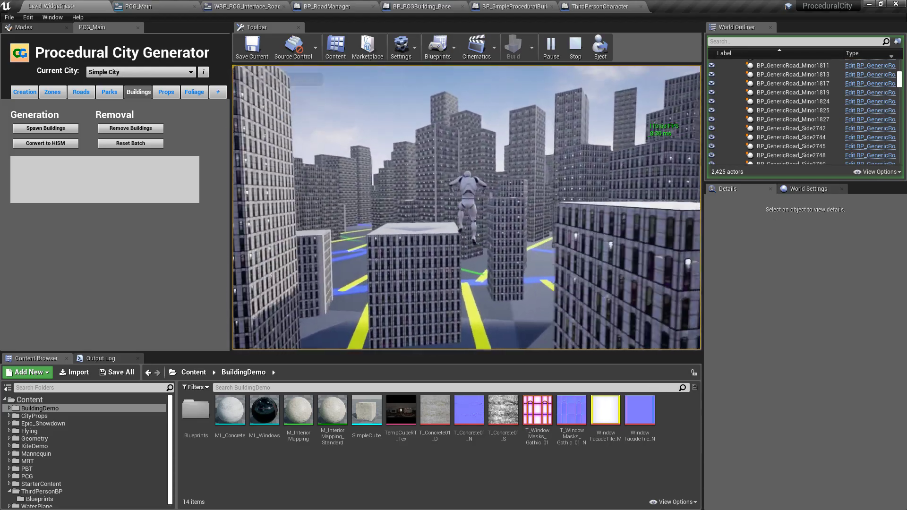